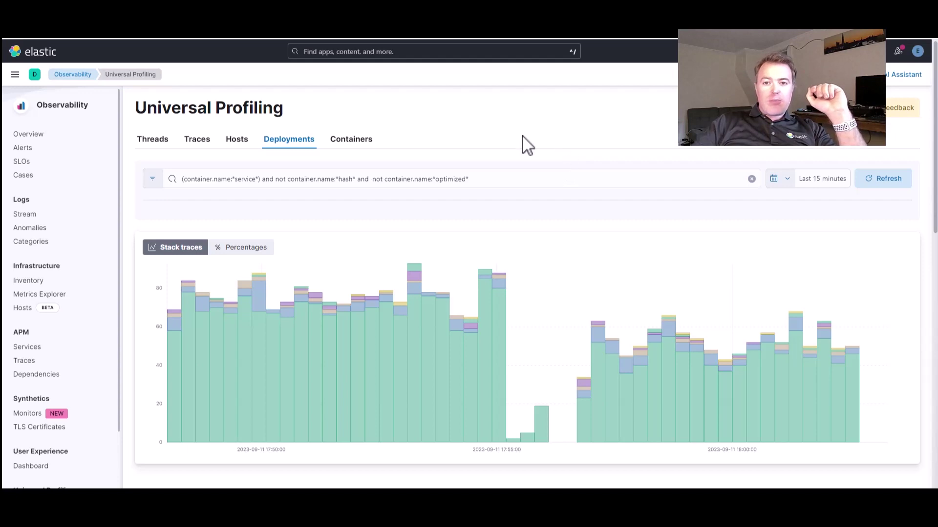
Scroll down to the Top 7 deployments: advertservice 6.72%, paymentservice 1.87%, recommendationservice 1.32%
{"action": "scroll", "coordinate": [522, 139], "scroll_direction": "down", "scroll_amount": 1}
{"action": "scroll", "coordinate": [524, 142], "scroll_direction": "down", "scroll_amount": 1}
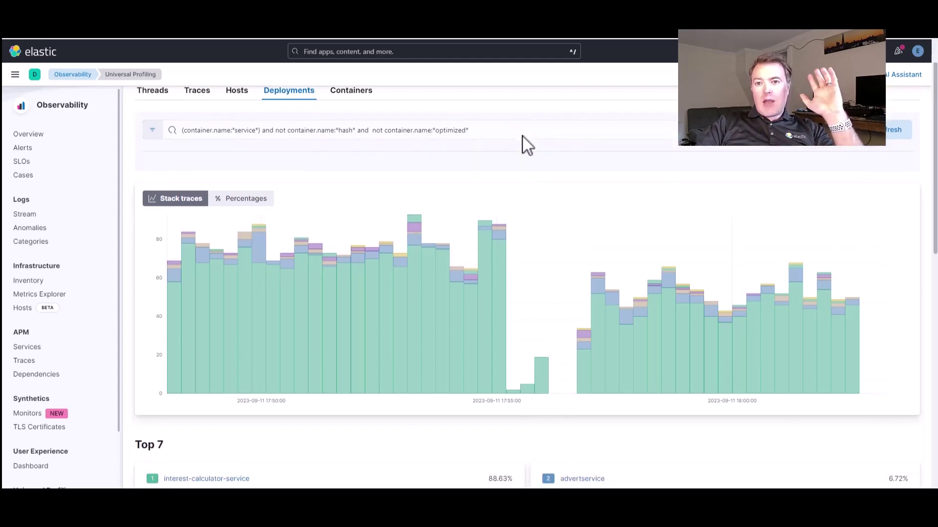
{"action": "scroll", "coordinate": [525, 141], "scroll_direction": "down", "scroll_amount": 2}
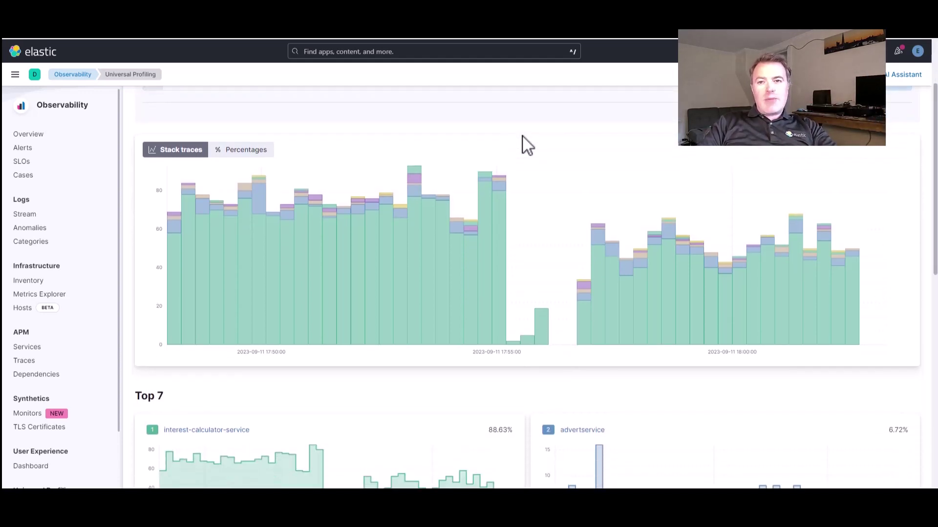
{"action": "scroll", "coordinate": [526, 145], "scroll_direction": "down", "scroll_amount": 1}
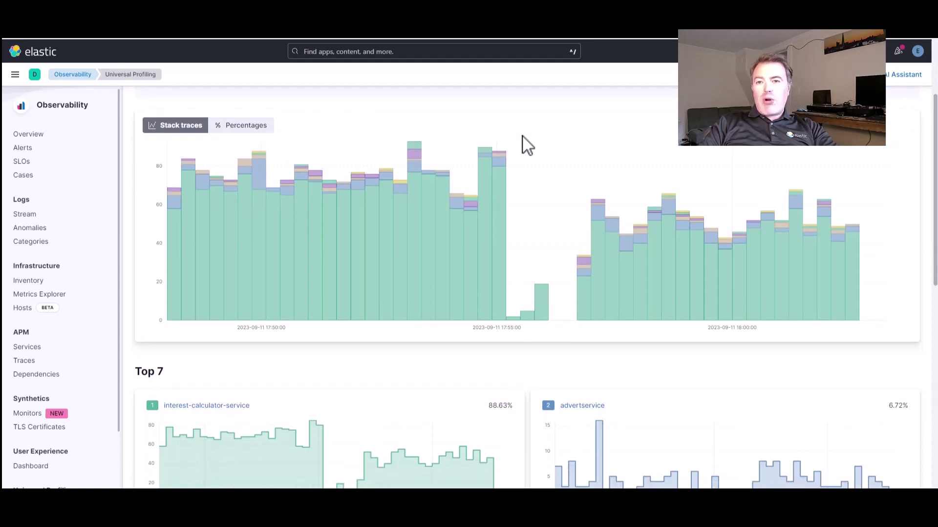
{"action": "scroll", "coordinate": [527, 145], "scroll_direction": "down", "scroll_amount": 2}
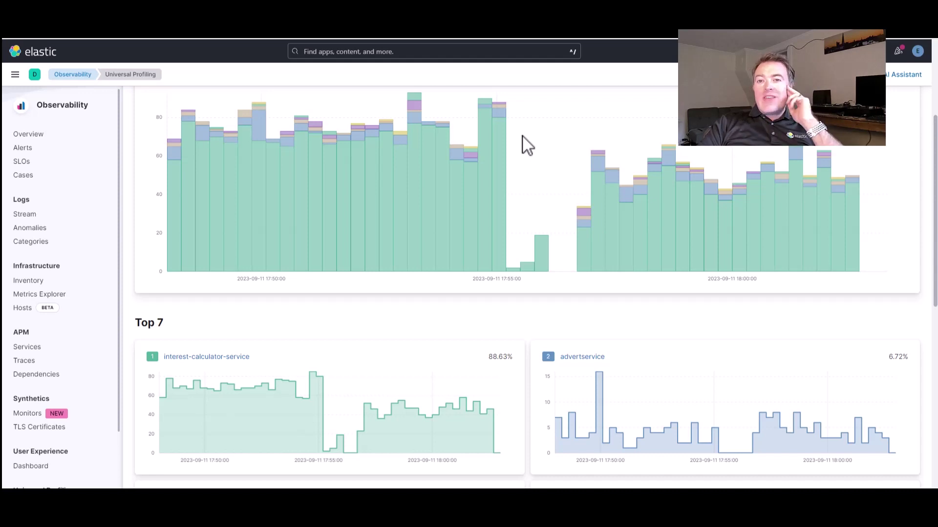
{"action": "scroll", "coordinate": [522, 137], "scroll_direction": "down", "scroll_amount": 2}
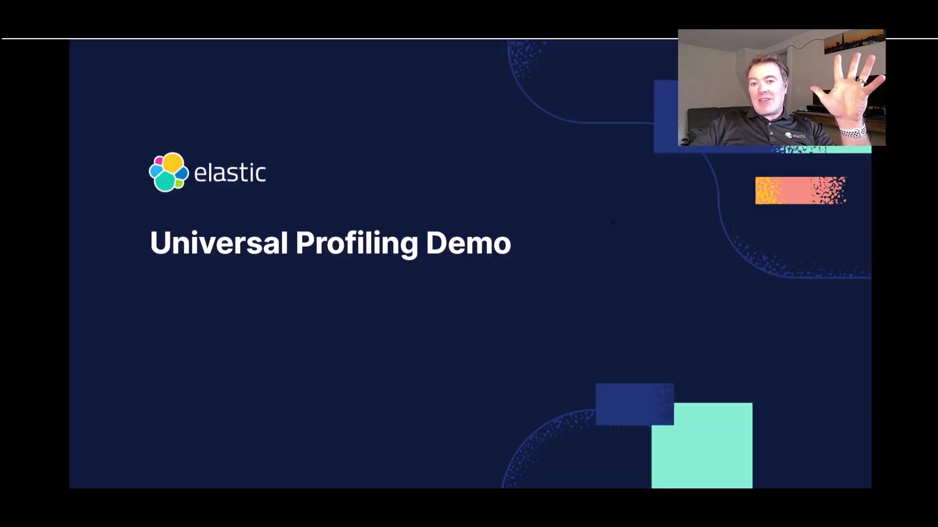
Present the interest.py request example slide, then return to the Universal Profiling page
{"action": "left_click", "coordinate": [450, 252]}
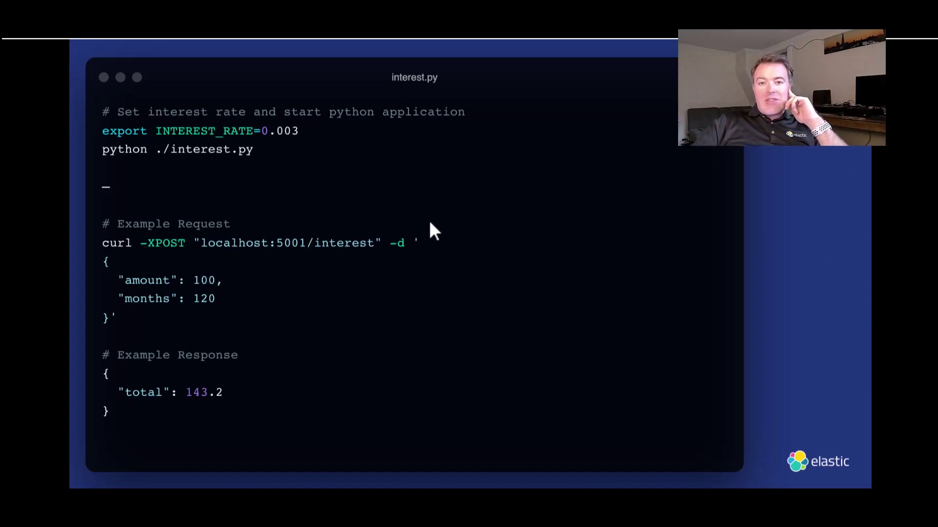
{"action": "key", "text": "alt+Tab"}
{"action": "mouse_move", "coordinate": [403, 175]}
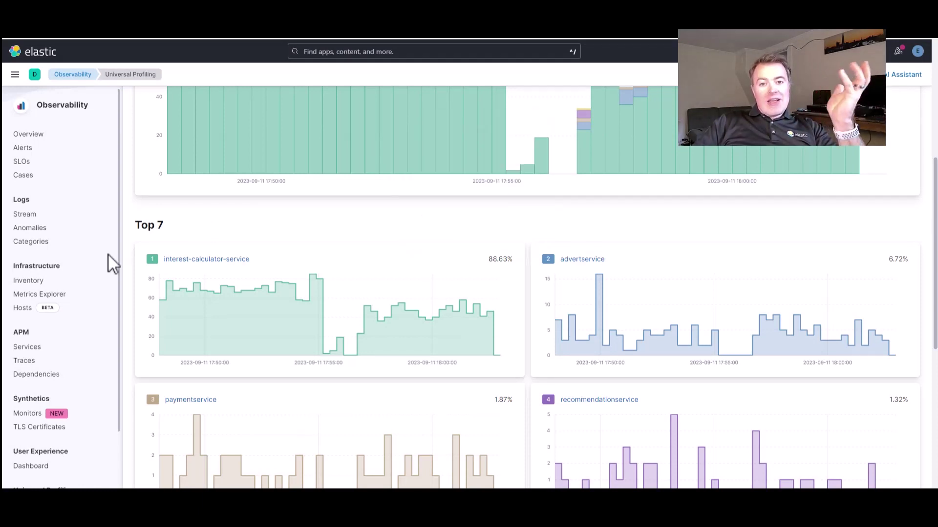
Open the TopN functions list, led by lookdict_unicode_nodummy at 4.73% self CPU
{"action": "scroll", "coordinate": [121, 257], "scroll_direction": "down", "scroll_amount": 3}
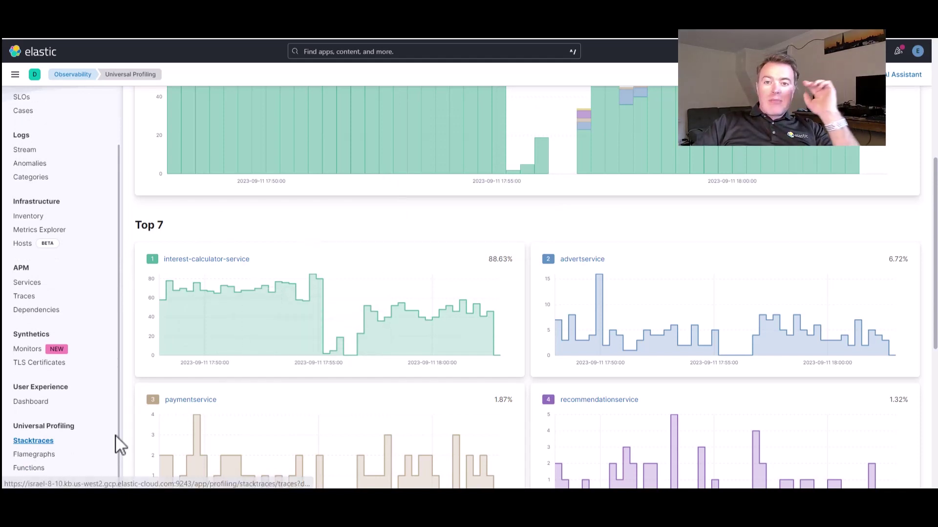
{"action": "left_click", "coordinate": [35, 469]}
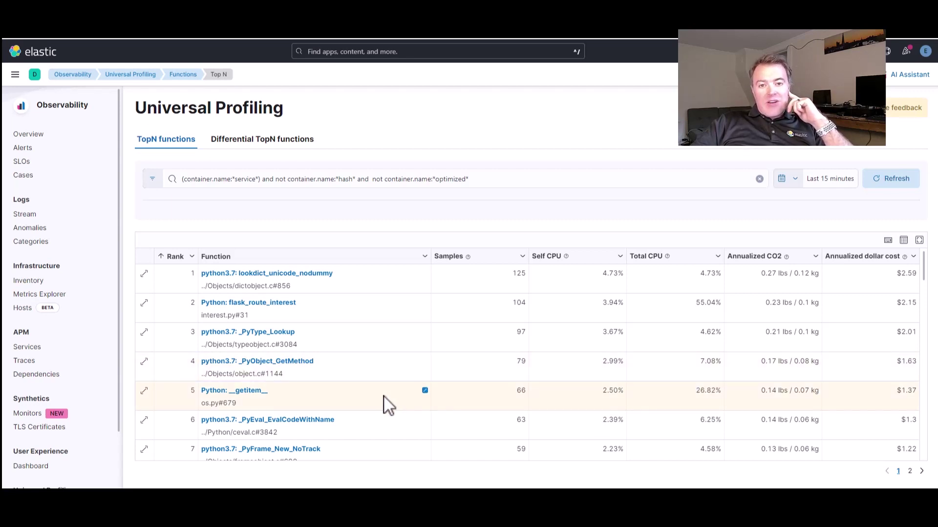
Open the Python: __getitem__ flamegraph, jump to its matched frame, and clear the search highlight
{"action": "left_click", "coordinate": [239, 391]}
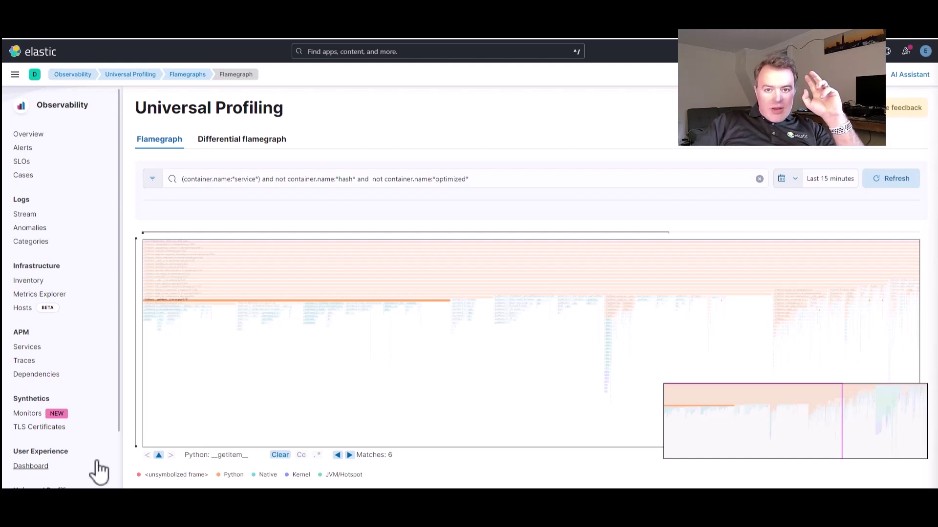
{"action": "left_click", "coordinate": [160, 455]}
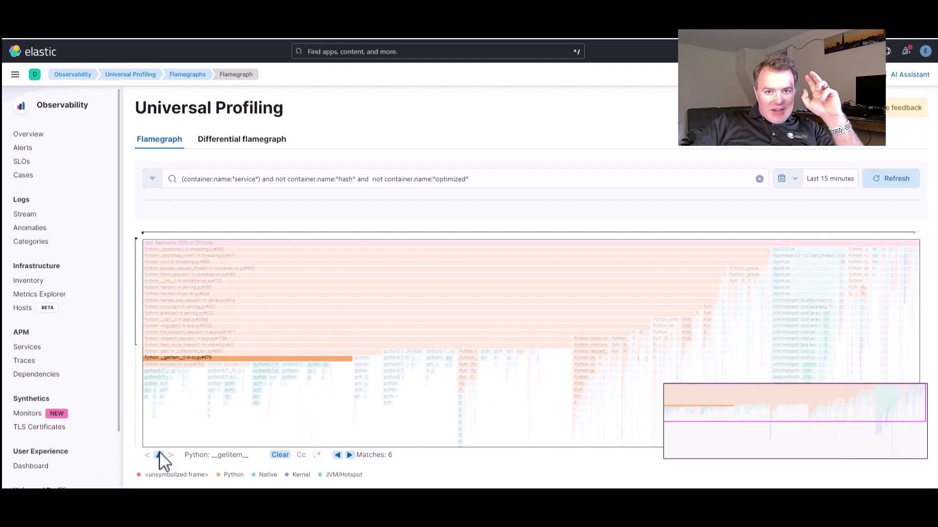
{"action": "left_click", "coordinate": [279, 456]}
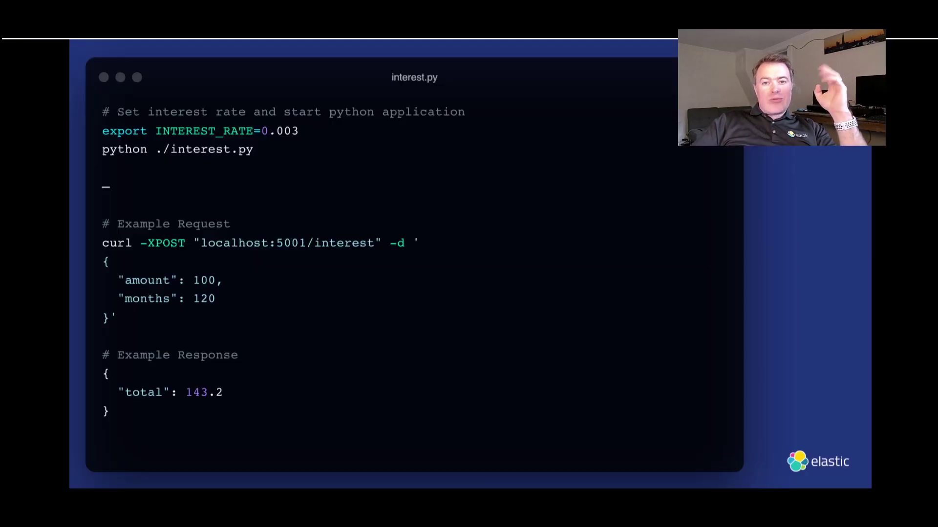
Present the interest.py flask_route_interest code slide, then go back to the flamegraph
{"action": "key", "text": "Right"}
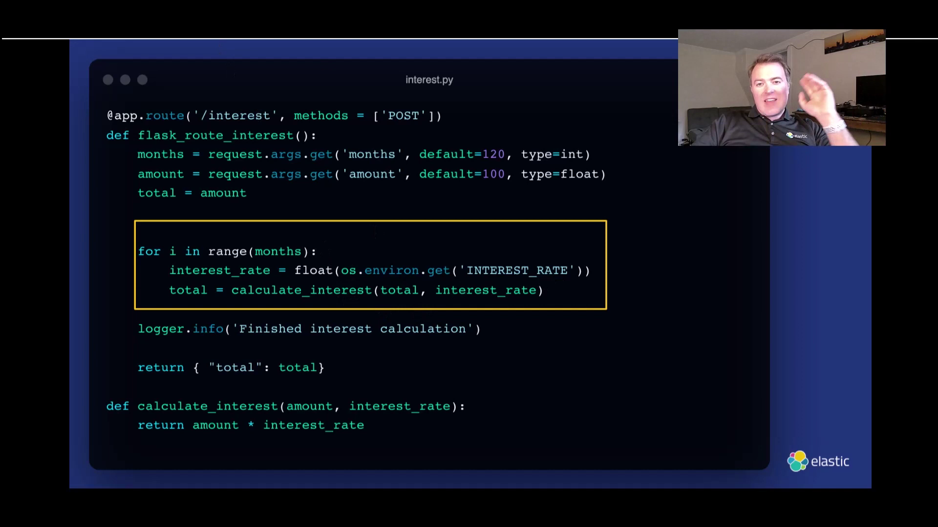
{"action": "key", "text": "alt+Tab"}
{"action": "mouse_move", "coordinate": [228, 375]}
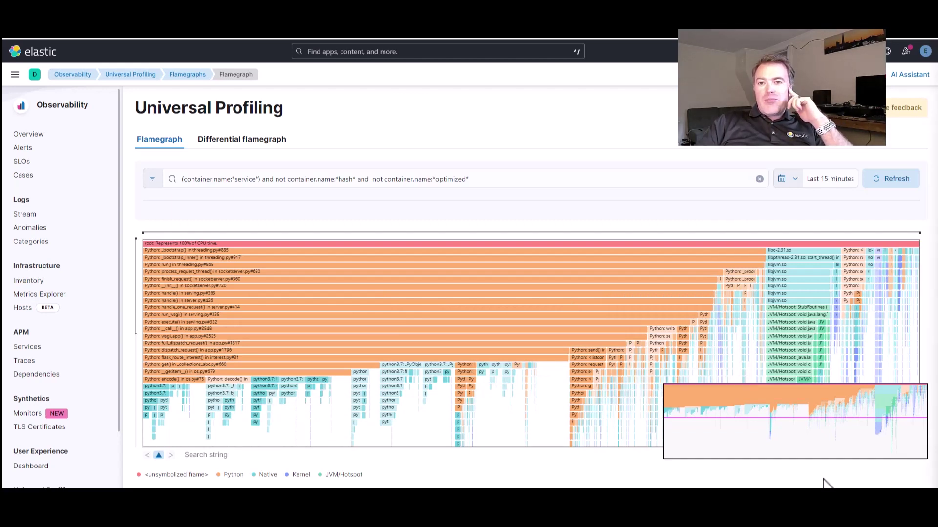
Inspect the os.py#679 __getitem__ frame (26.83% total CPU, $14.95 annualized cost), then close it
{"action": "mouse_move", "coordinate": [161, 373]}
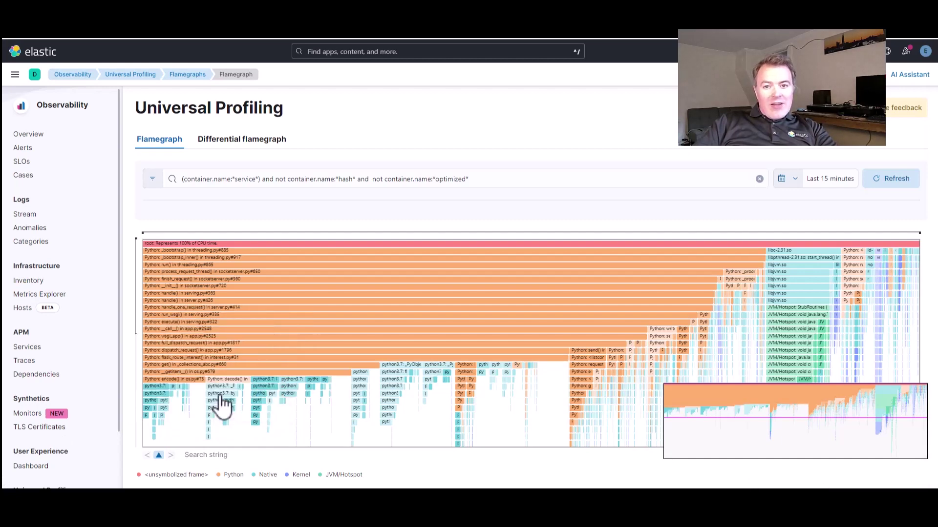
{"action": "left_click", "coordinate": [220, 397]}
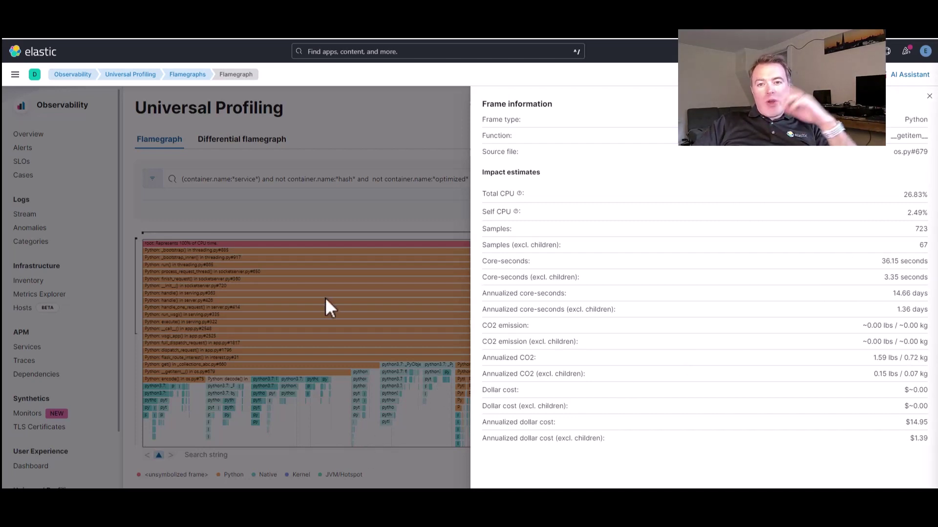
{"action": "left_click", "coordinate": [324, 224]}
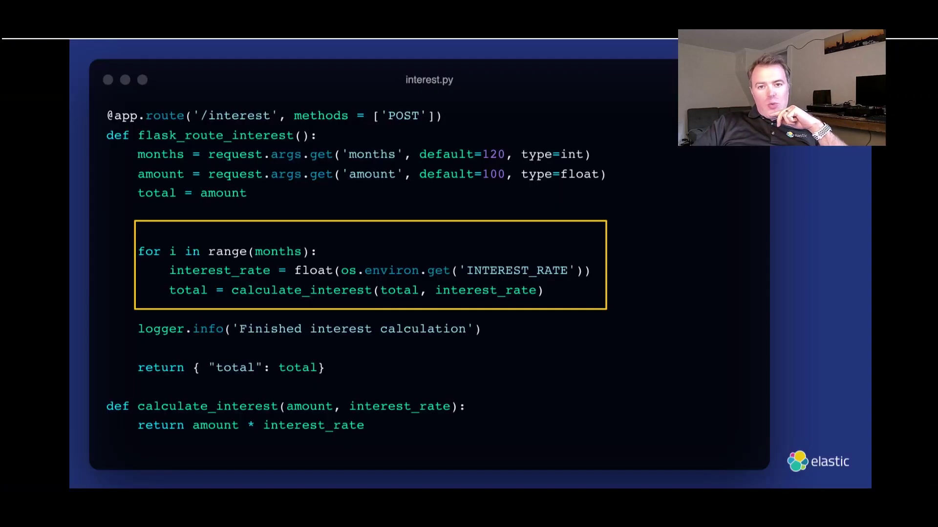
Advance the slide so interest_rate is read once before the monthly for-loop
{"action": "left_click", "coordinate": [267, 166]}
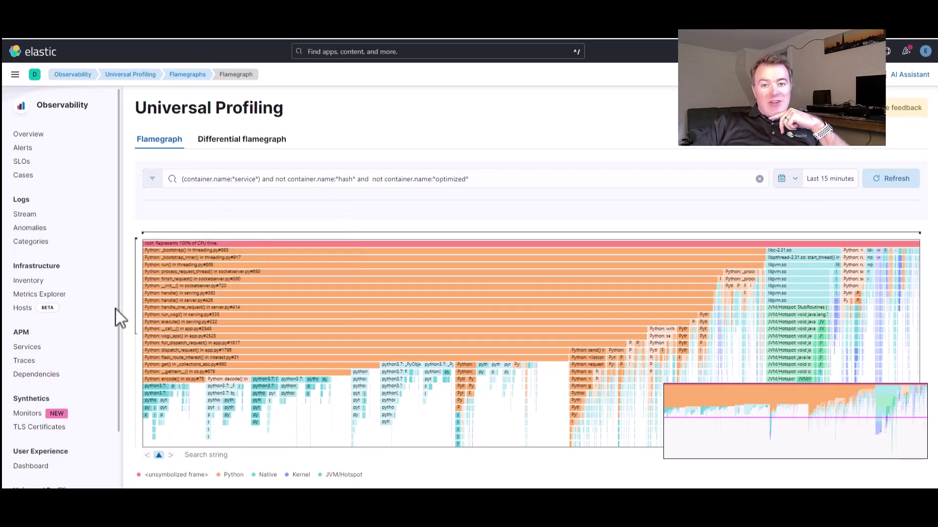
Set the Differential TopN comparison to container.name:"interest-calculator-optimized-service", showing a 65.43% gain
{"action": "scroll", "coordinate": [123, 341], "scroll_direction": "down", "scroll_amount": 2}
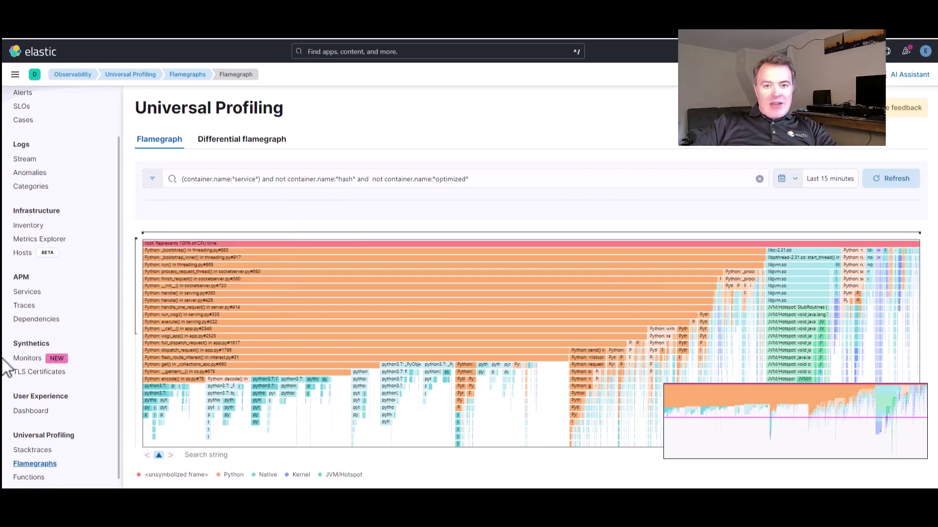
{"action": "left_click", "coordinate": [22, 477]}
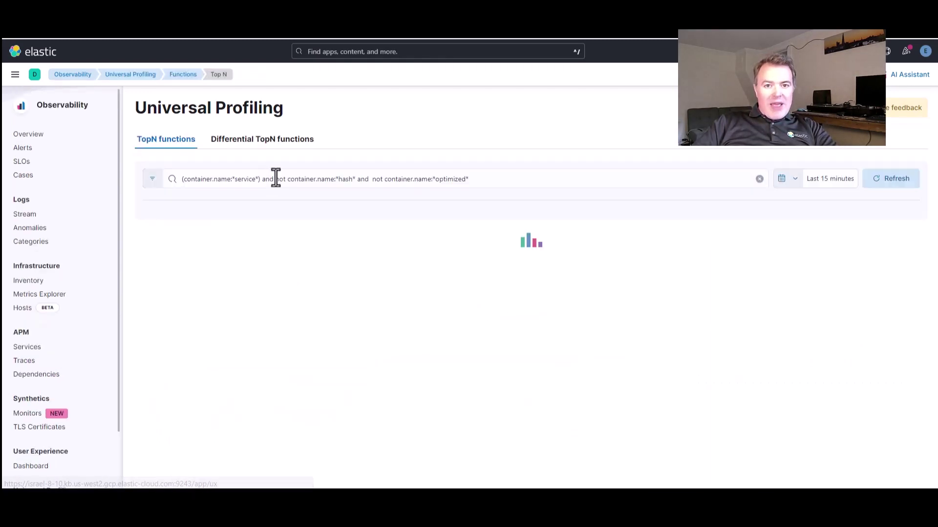
{"action": "left_click", "coordinate": [247, 140]}
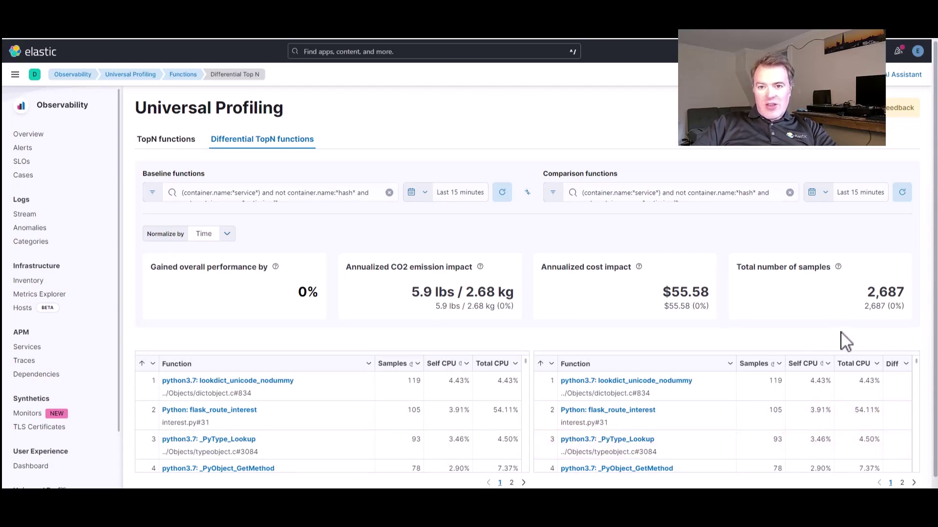
{"action": "left_click", "coordinate": [730, 188]}
{"action": "triple_click", "coordinate": [732, 188]}
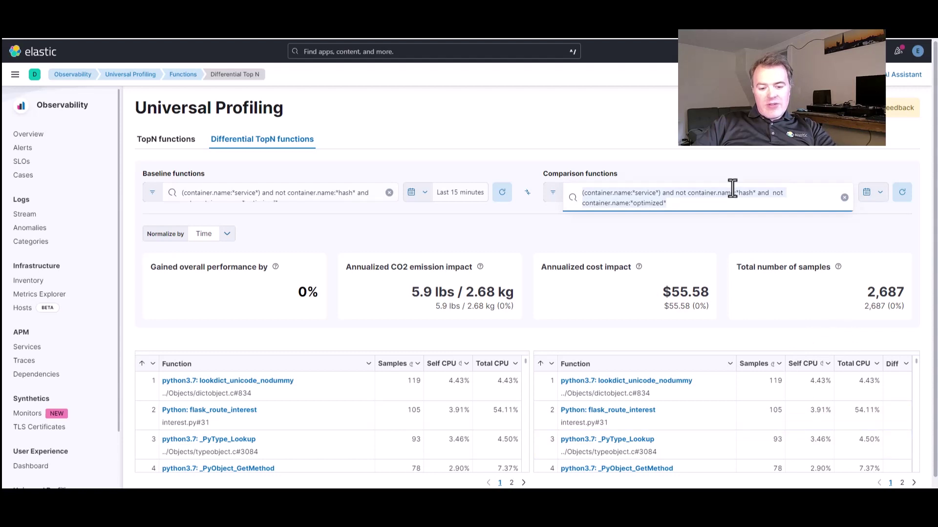
{"action": "type", "text": "container.name :\"interest-calculator-optimized-service\""}
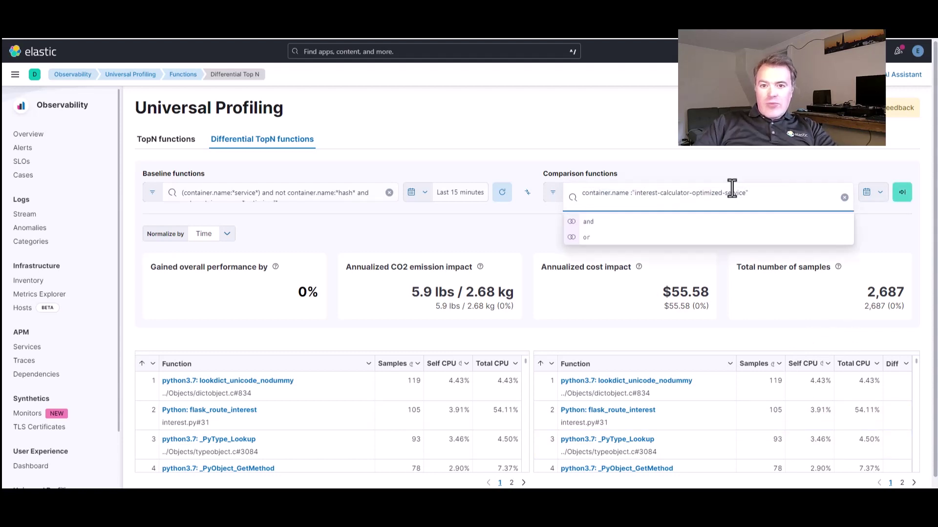
{"action": "left_click", "coordinate": [901, 193]}
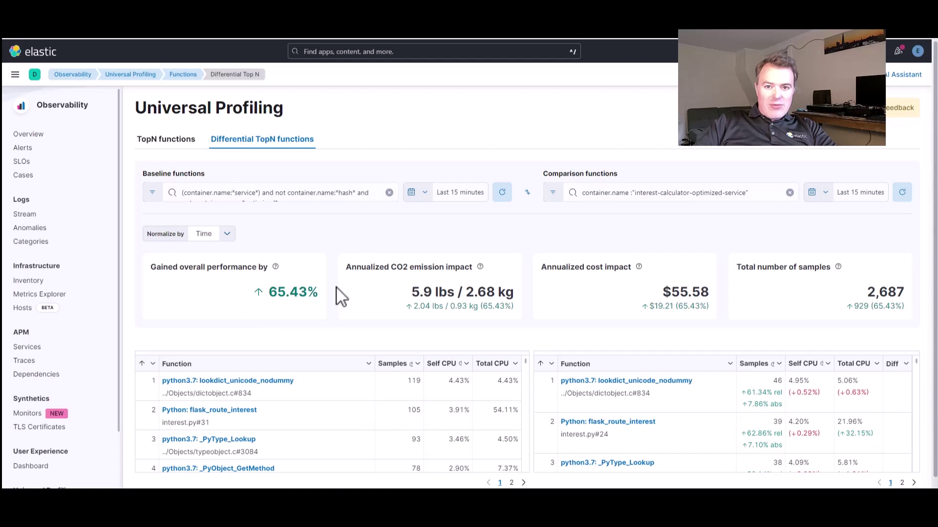
Set the baseline to container.name:"interest-calculator-service", yielding 58.62% gain and $46.43 annual cost impact
{"action": "left_click", "coordinate": [304, 192]}
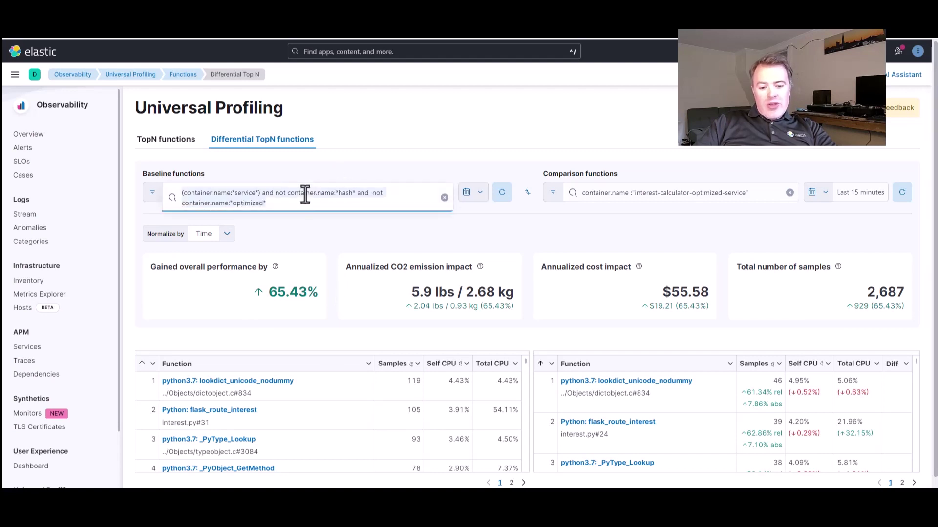
{"action": "key", "text": "ctrl+a"}
{"action": "type", "text": "container.name :\"interest-calculator-service\""}
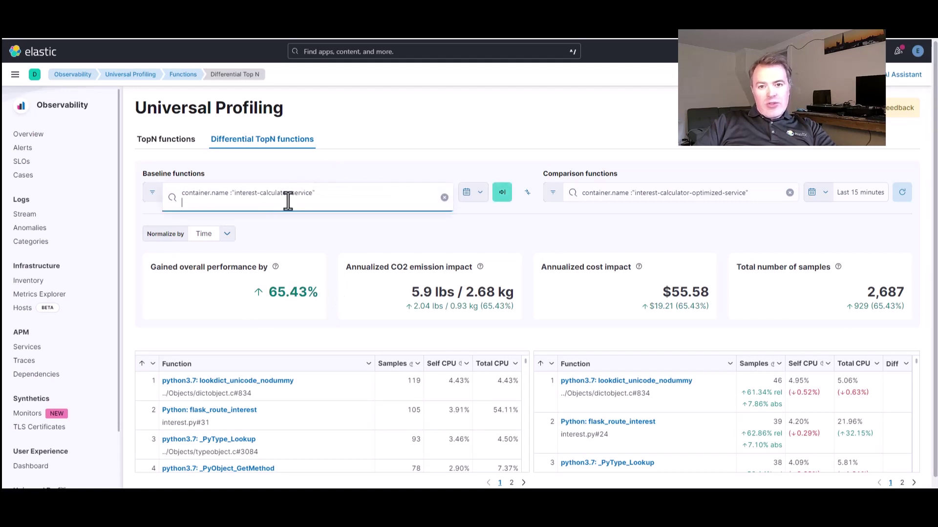
{"action": "left_click", "coordinate": [506, 193]}
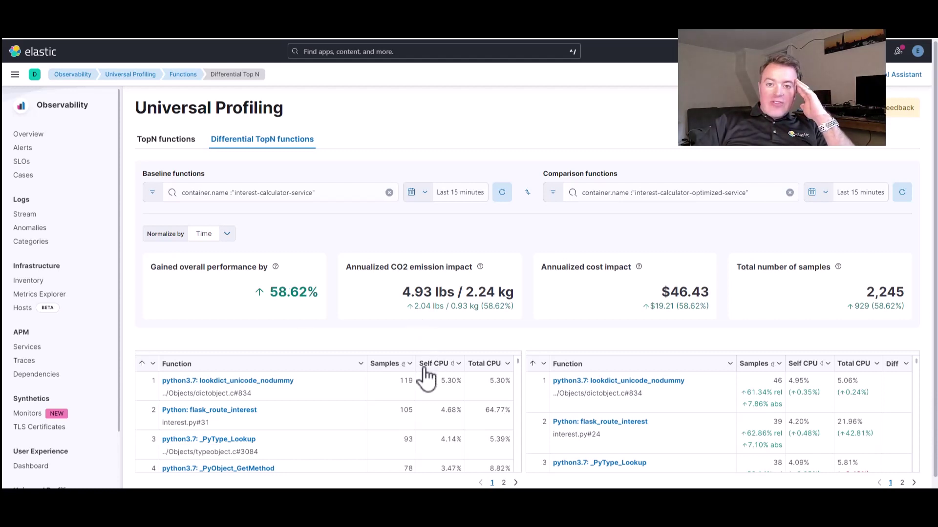
{"action": "scroll", "coordinate": [426, 375], "scroll_direction": "down", "scroll_amount": 1}
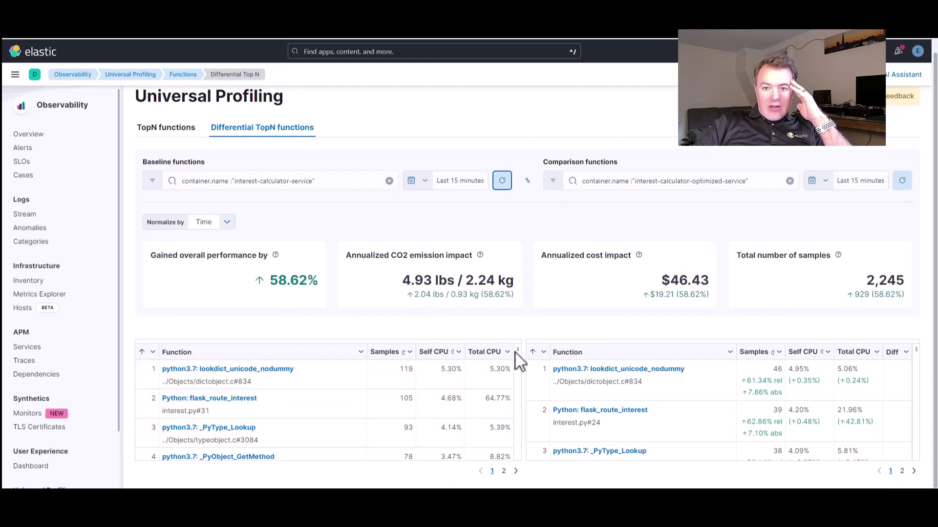
{"action": "scroll", "coordinate": [520, 356], "scroll_direction": "down", "scroll_amount": 5}
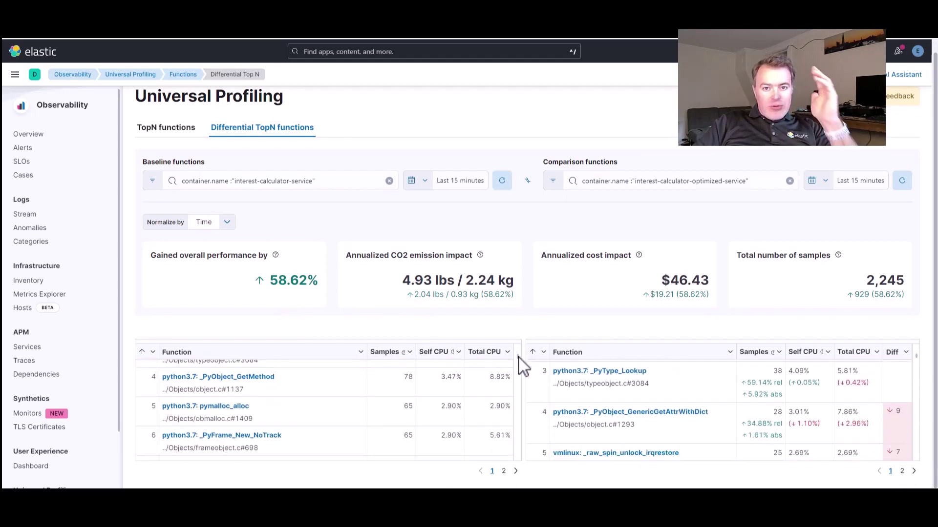
{"action": "scroll", "coordinate": [521, 371], "scroll_direction": "down", "scroll_amount": 1}
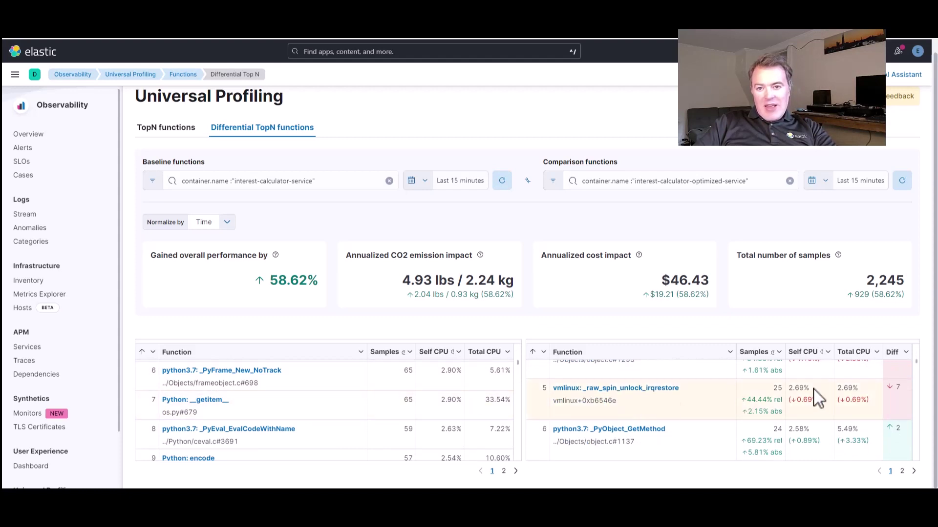
{"action": "scroll", "coordinate": [920, 368], "scroll_direction": "up", "scroll_amount": 5}
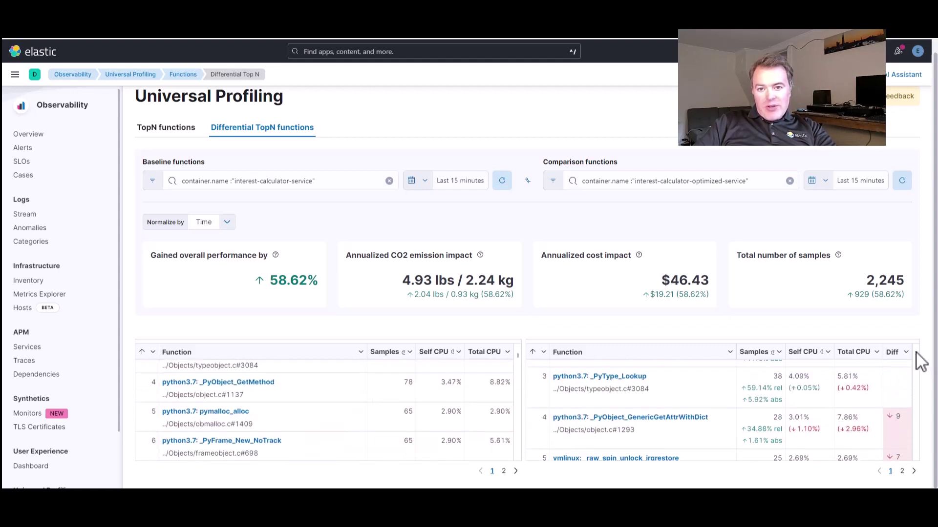
{"action": "scroll", "coordinate": [921, 354], "scroll_direction": "down", "scroll_amount": 5}
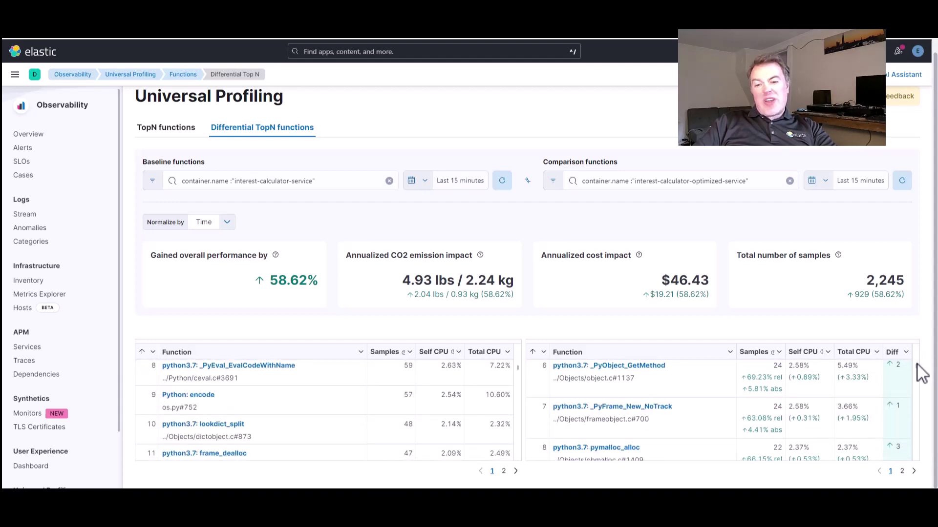
{"action": "scroll", "coordinate": [921, 379], "scroll_direction": "down", "scroll_amount": 2}
{"action": "scroll", "coordinate": [920, 371], "scroll_direction": "up", "scroll_amount": 8}
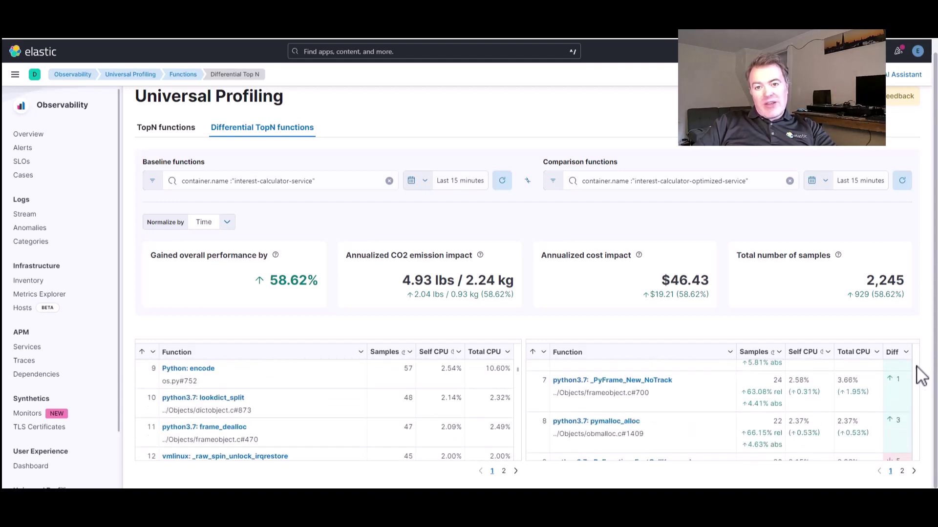